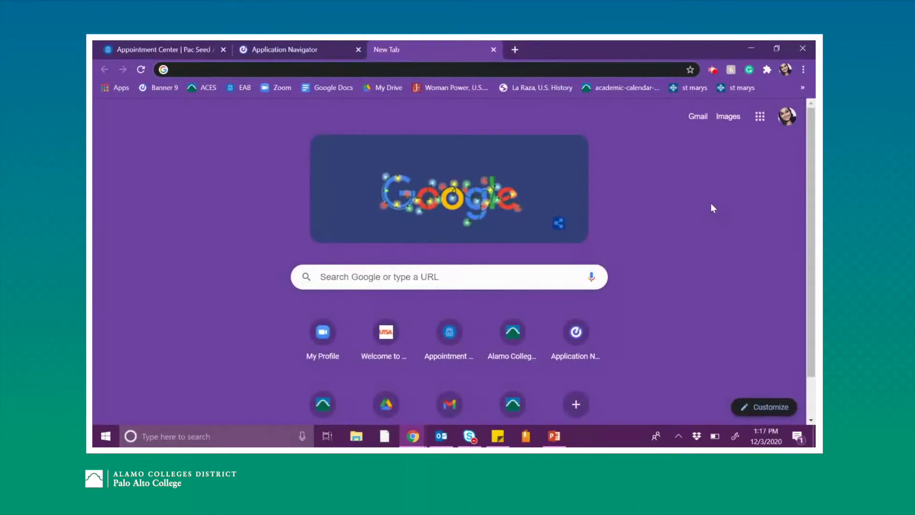
type("www.")
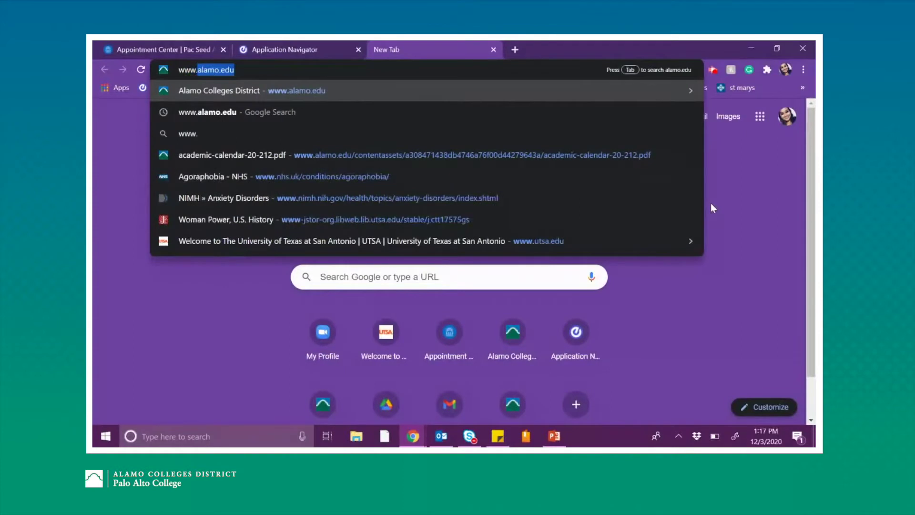
type("alamo.edu")
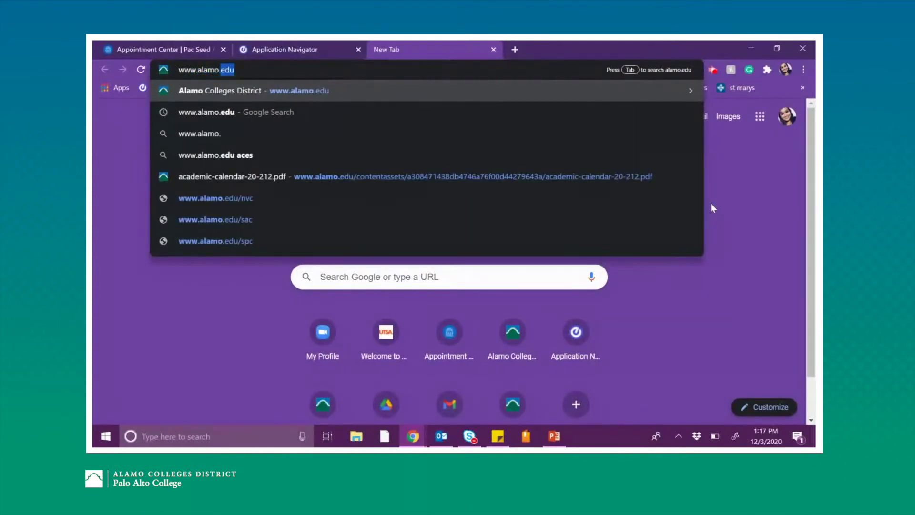
left_click(461, 119)
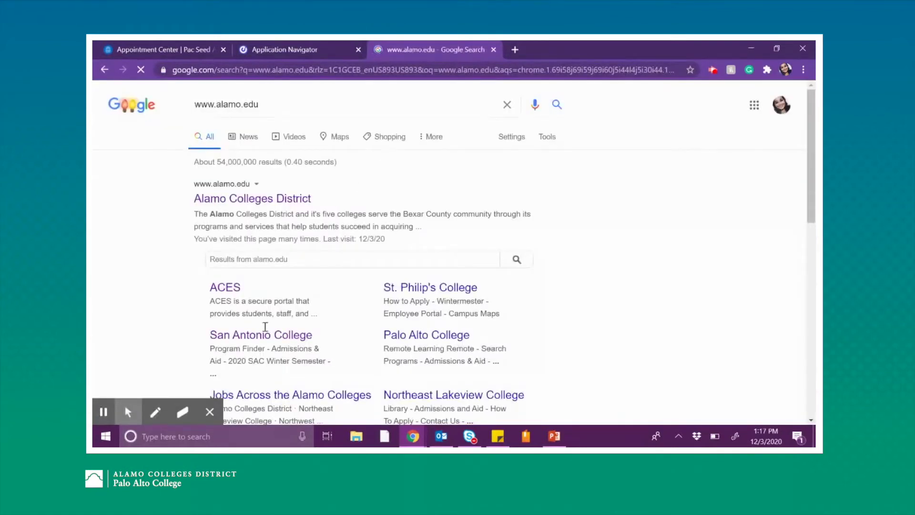
left_click(212, 411)
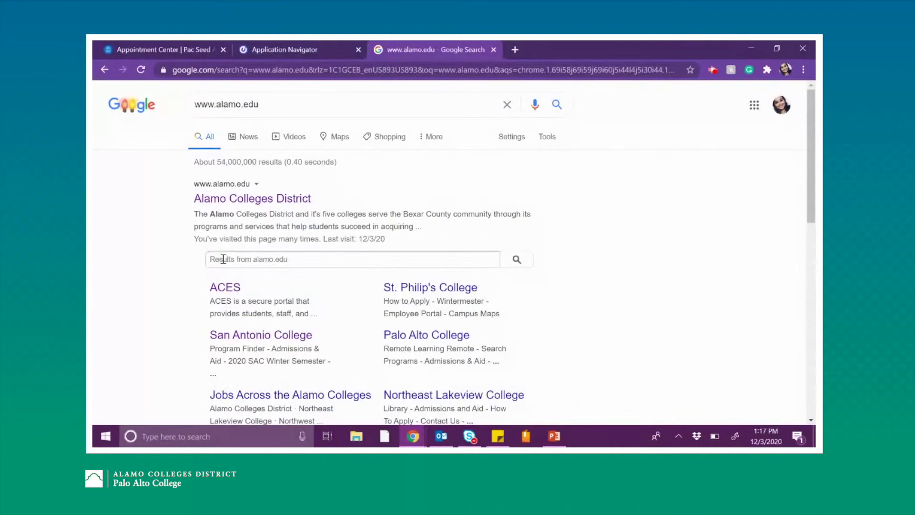
left_click(242, 205)
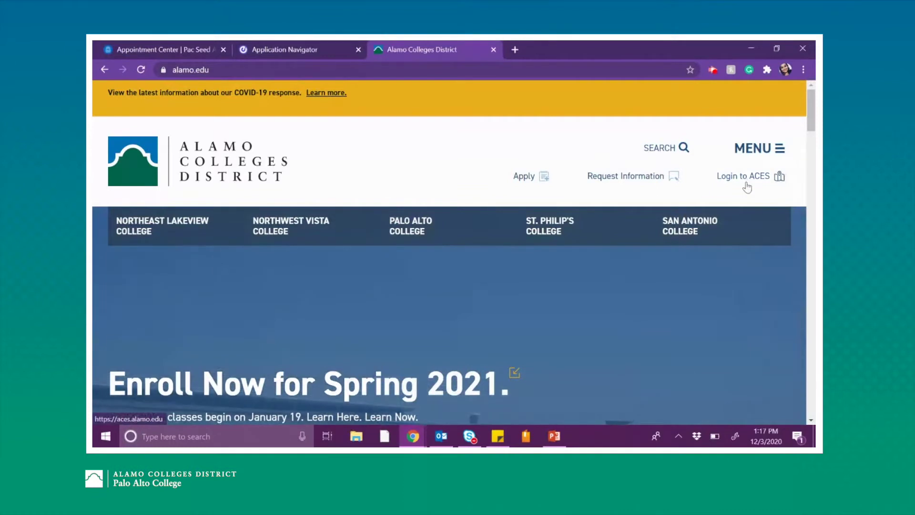
Step: Log in to ACES with the student's username and password
left_click(747, 182)
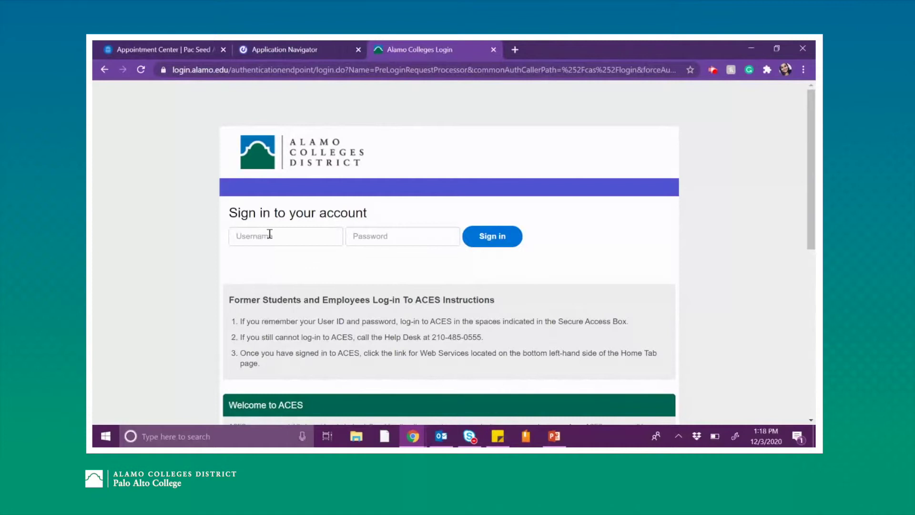
left_click(314, 237)
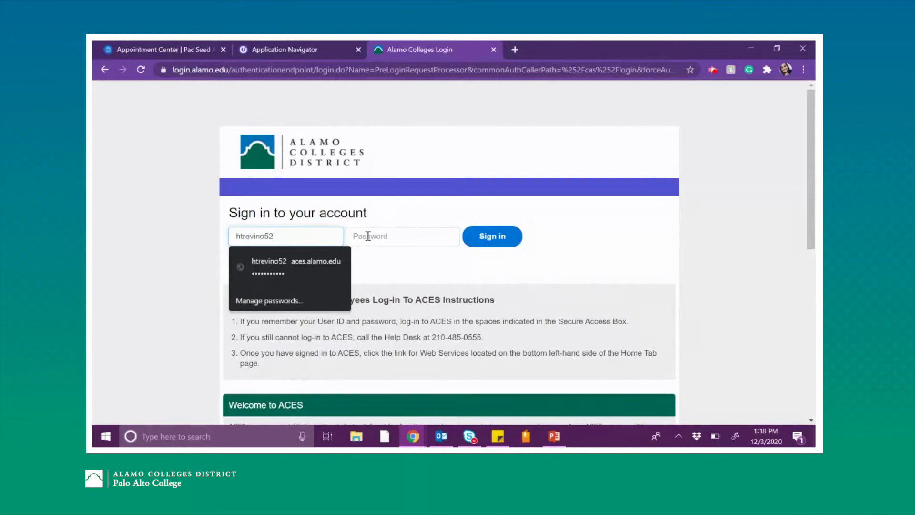
left_click(375, 237)
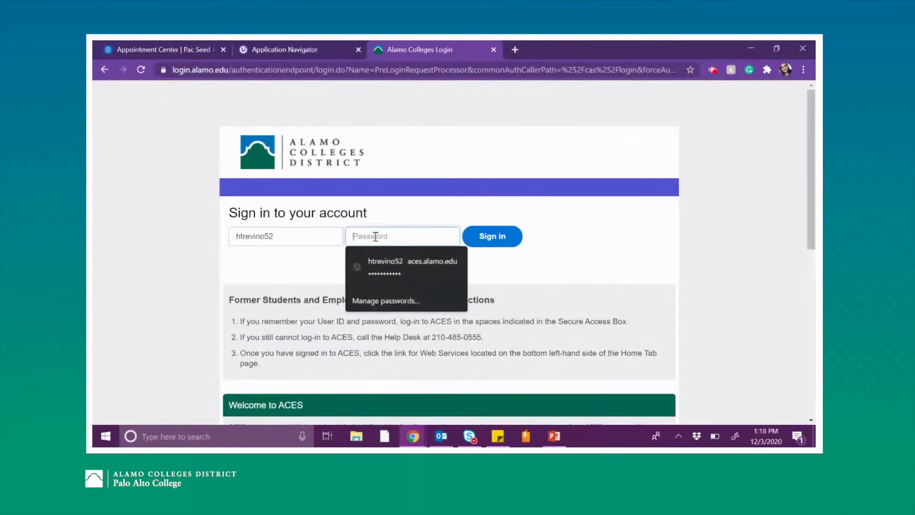
type("a")
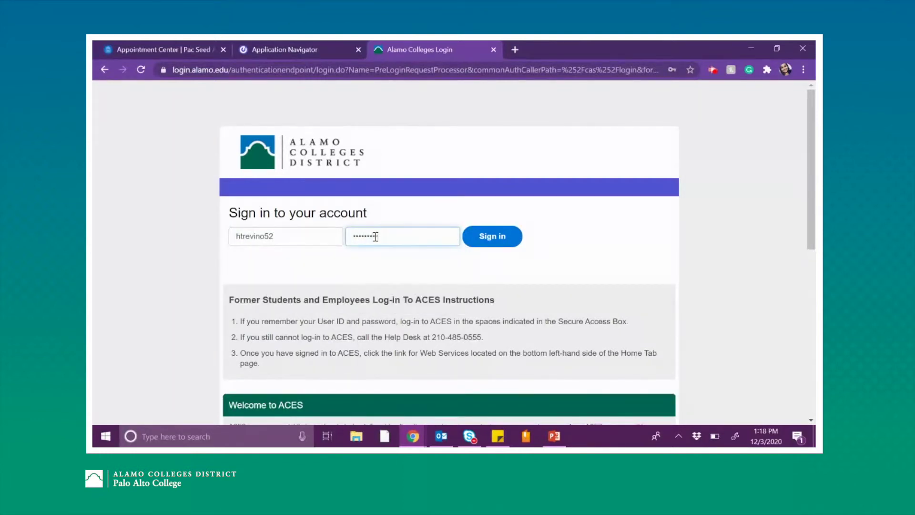
key("Return")
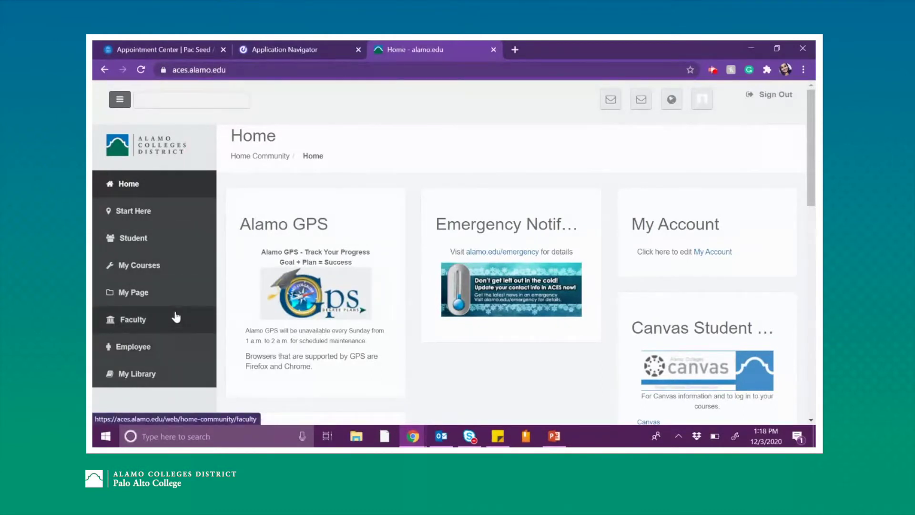
Step: Launch Look Up Classes from the My Registration section of My Page
left_click(165, 300)
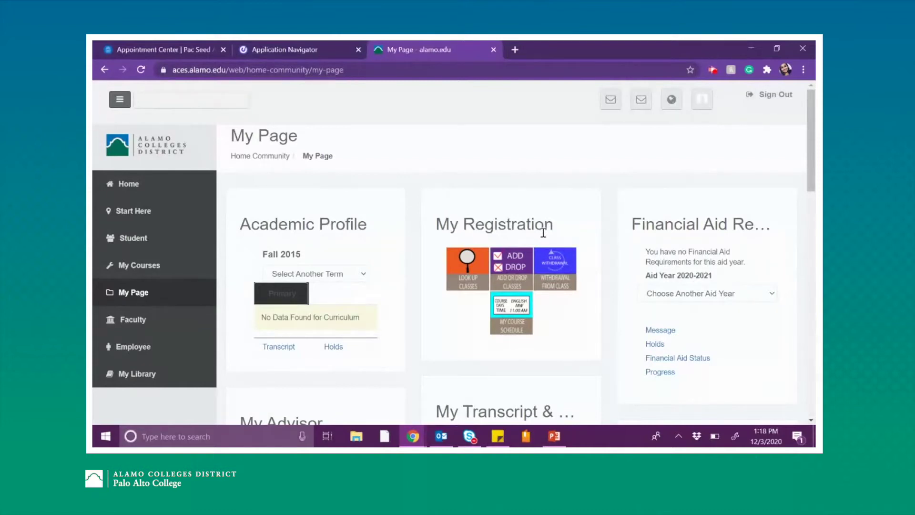
left_click(460, 275)
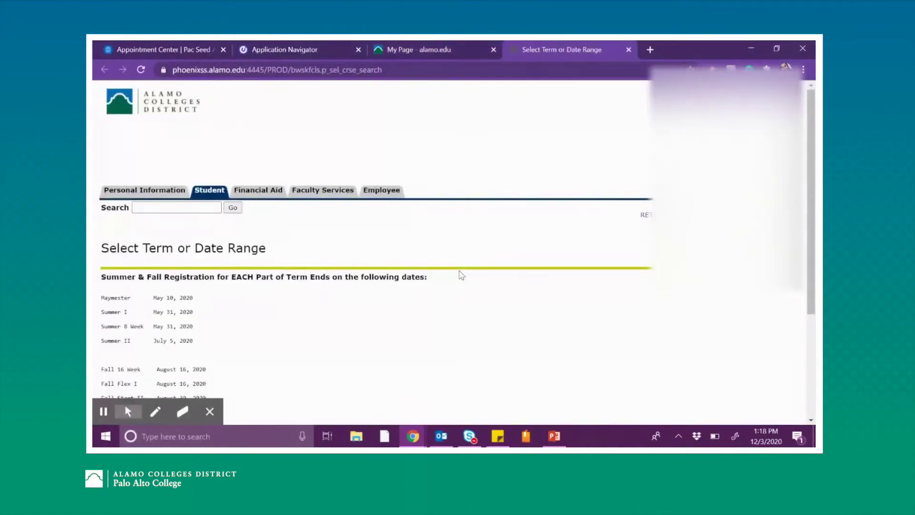
Step: Choose Spring 2021 as the search term and submit it
scroll(350, 342, "down", 4)
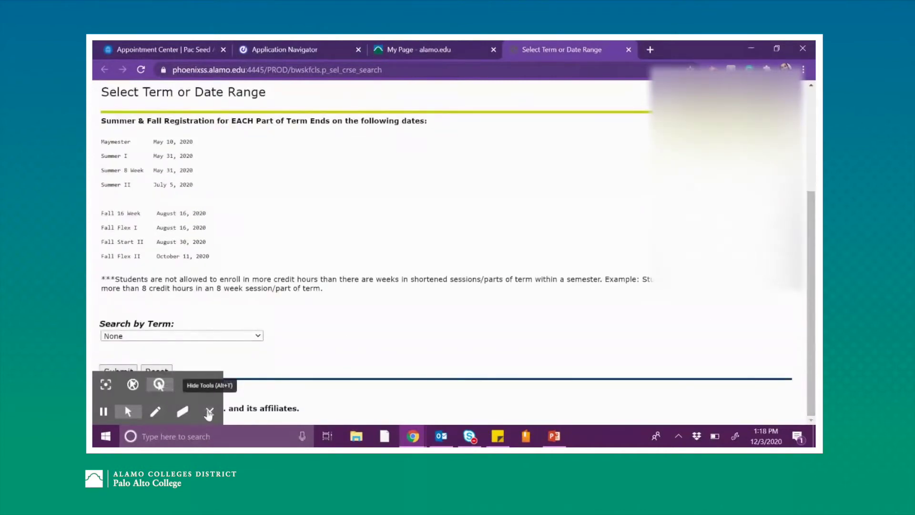
left_click(209, 411)
left_click(258, 336)
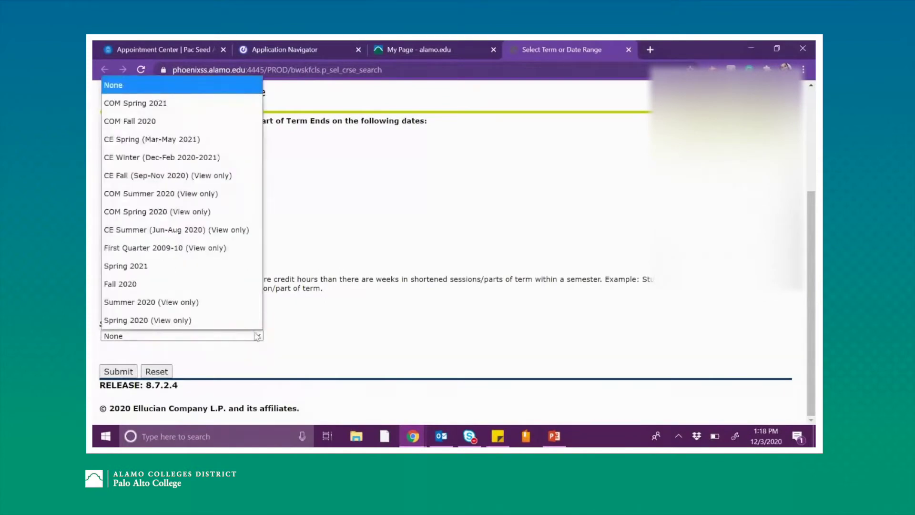
left_click(138, 274)
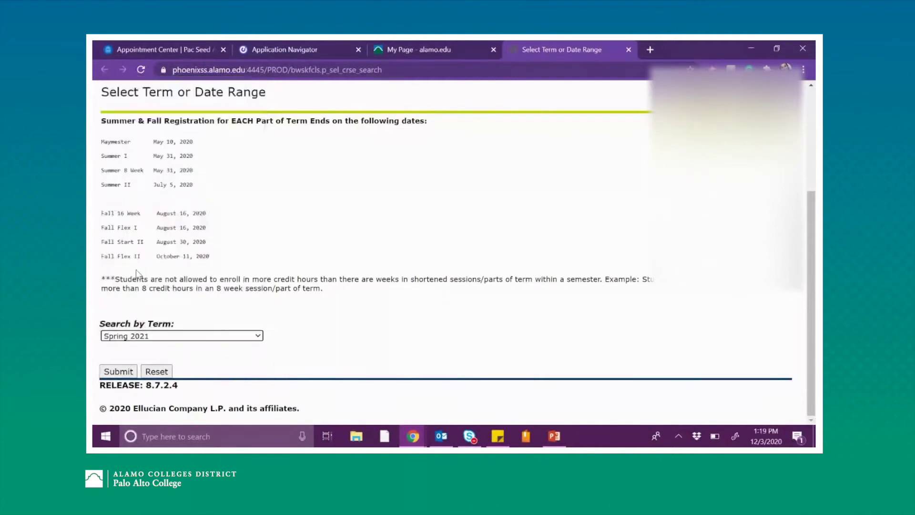
left_click(117, 372)
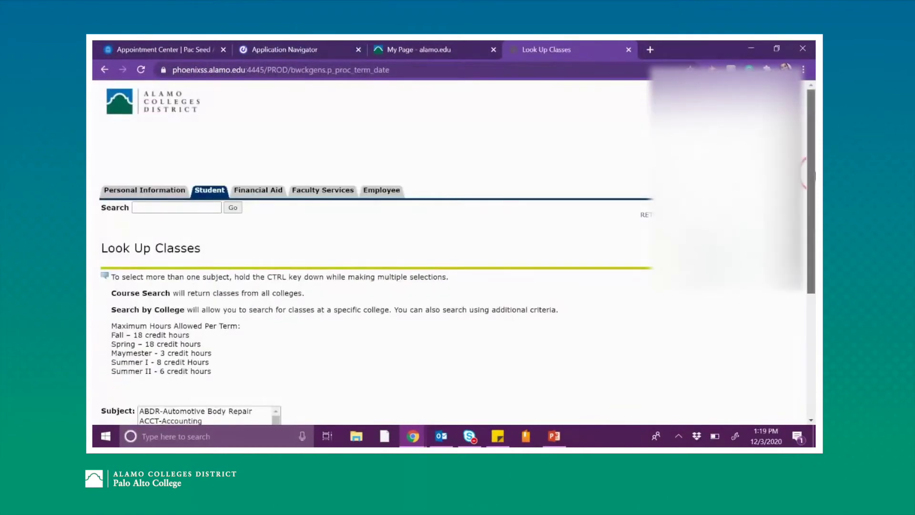
Step: Switch to the advanced college search and choose MATH-Mathematics as the subject
scroll(810, 200, "down", 5)
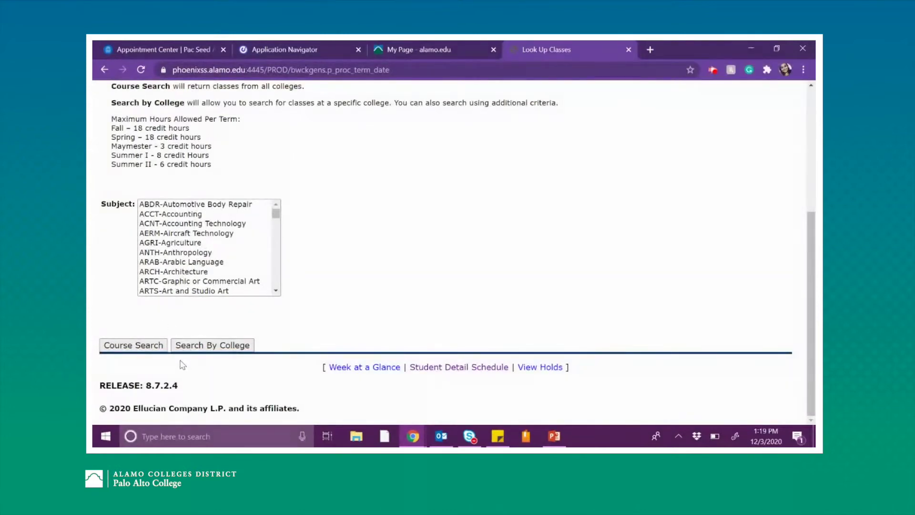
left_click(203, 346)
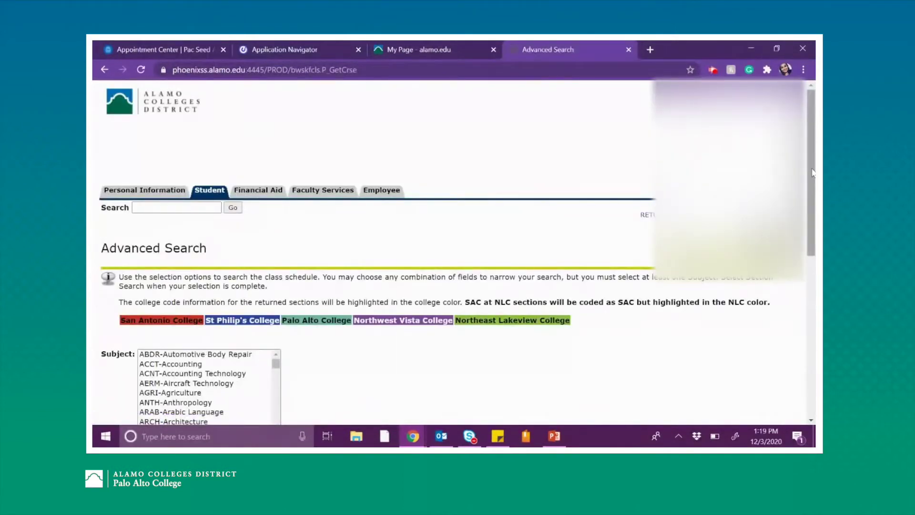
left_click_drag(811, 174, 814, 296)
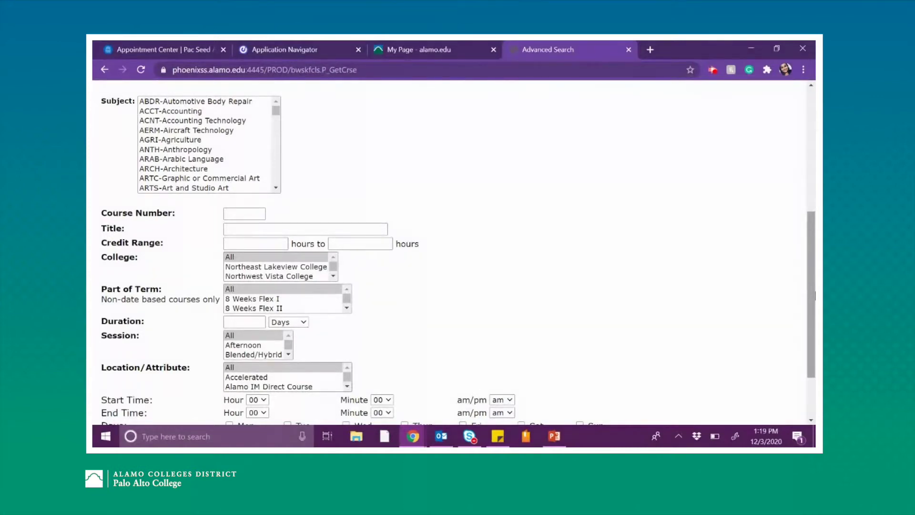
left_click(227, 169)
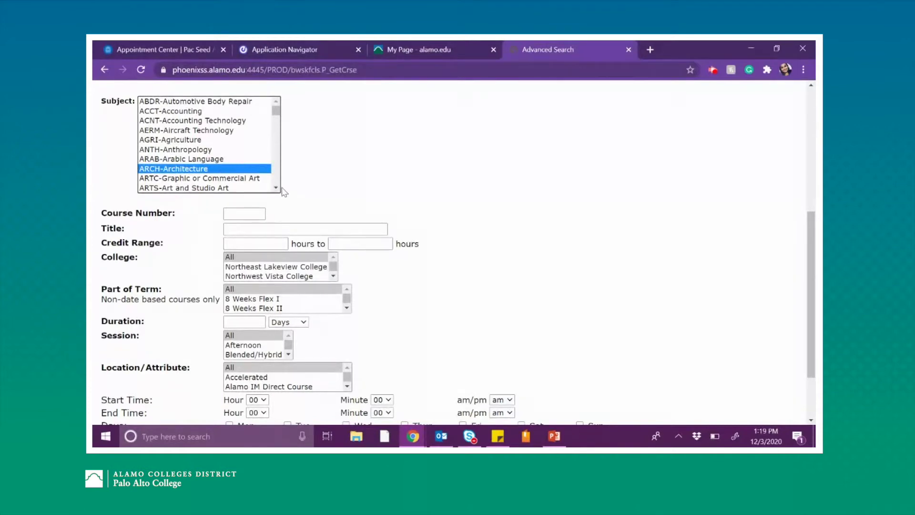
left_click_drag(279, 192, 279, 191)
left_click(275, 101)
left_click(275, 101)
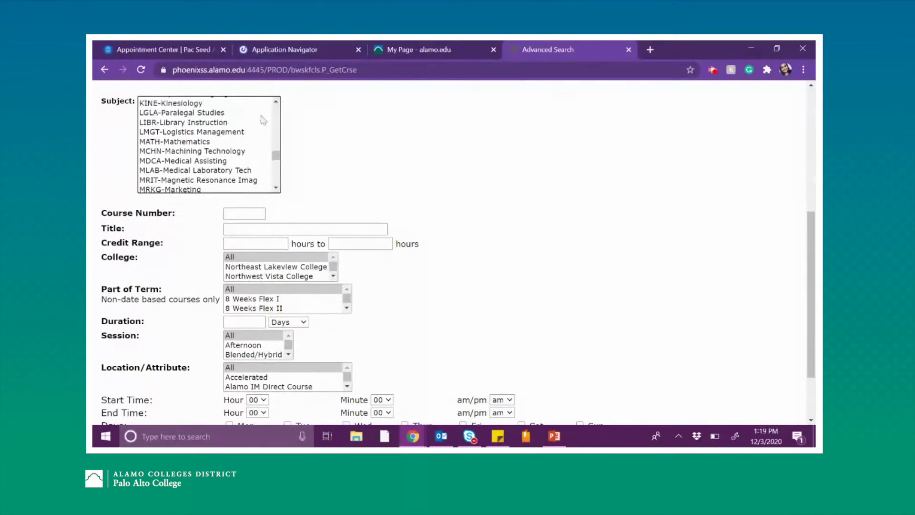
left_click(189, 143)
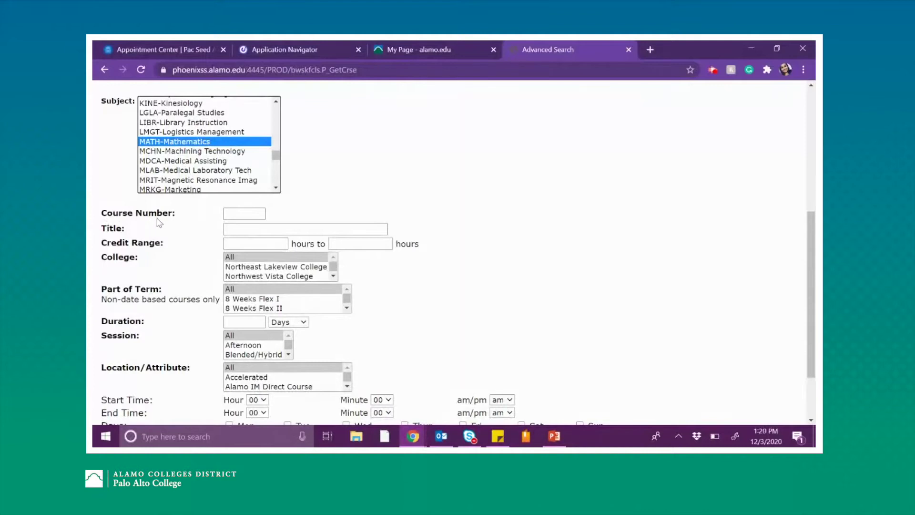
Step: Enter course number 1314, restrict to Palo Alto College, and run Section Search
left_click(245, 212)
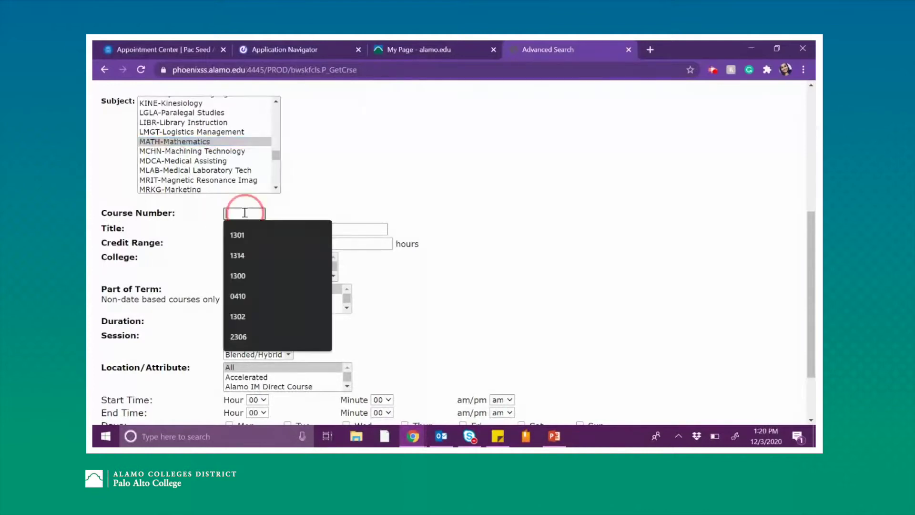
type("1314")
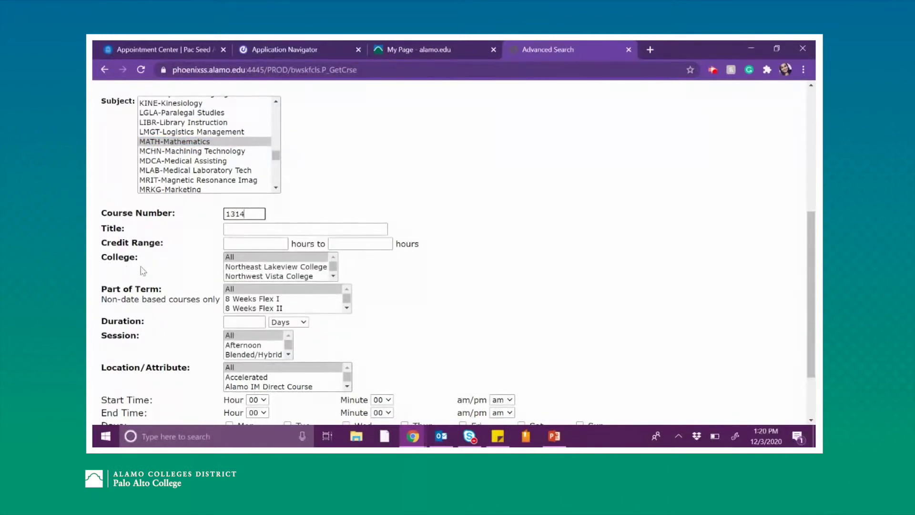
left_click(339, 281)
left_click(334, 275)
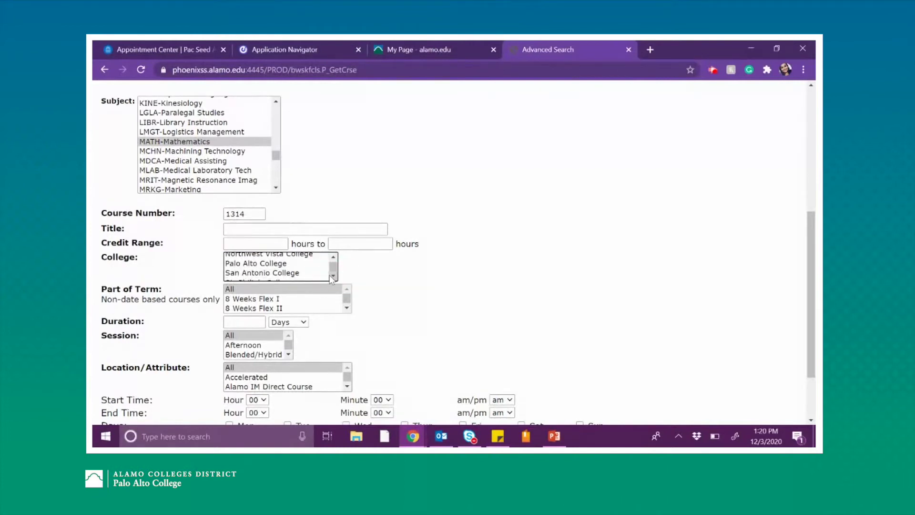
left_click(289, 264)
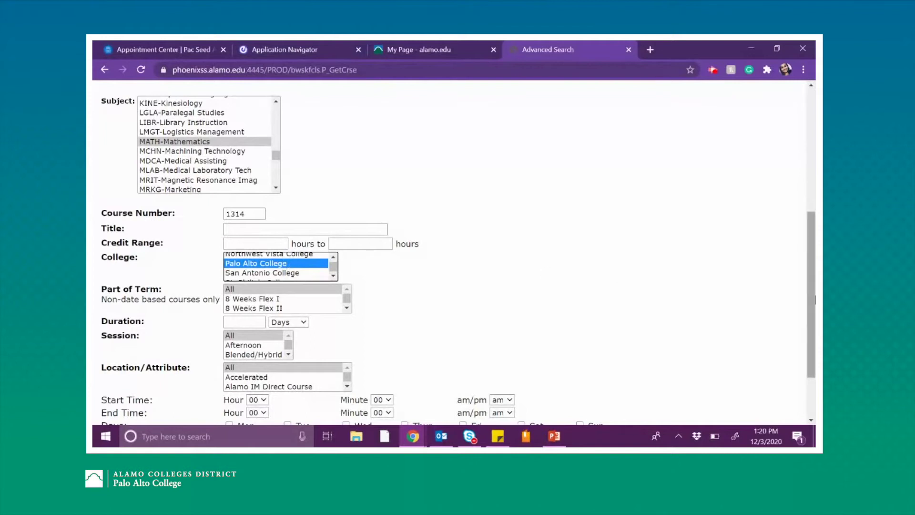
scroll(811, 297, "down", 3)
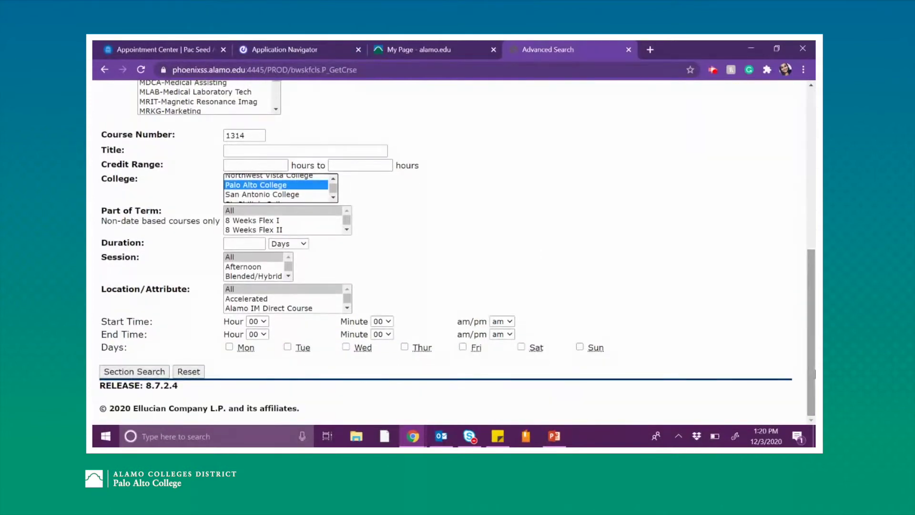
left_click(146, 373)
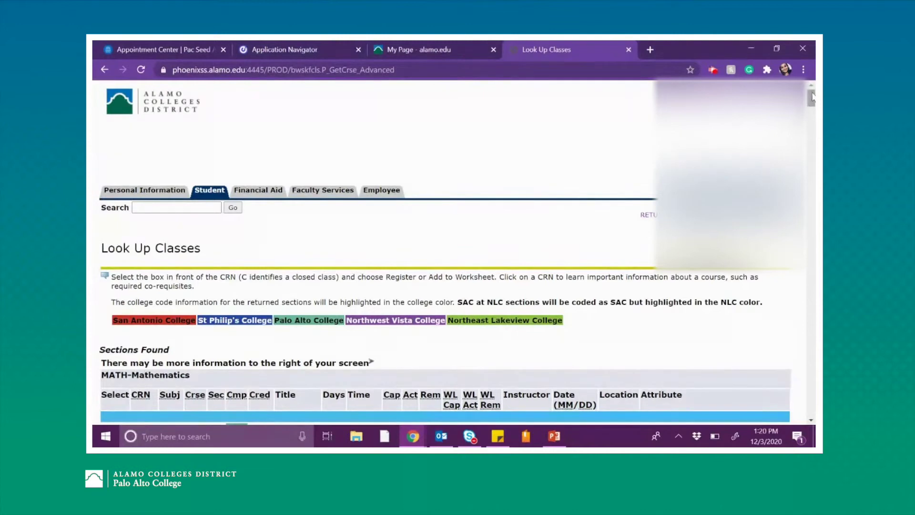
Step: Scroll to the MATH 1314 College Algebra sections, including CRNs 38457 and 27712
left_click_drag(812, 96, 812, 109)
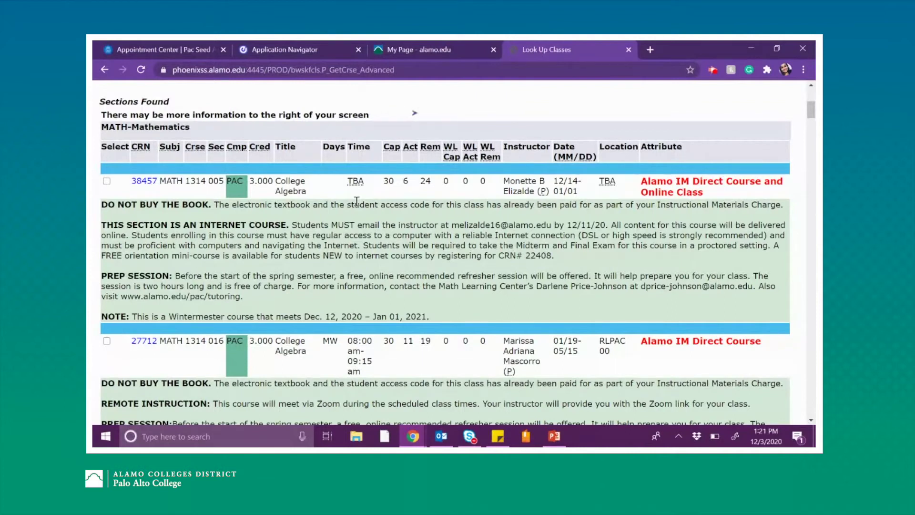
double_click(392, 147)
double_click(411, 148)
left_click(432, 145)
double_click(431, 146)
double_click(529, 148)
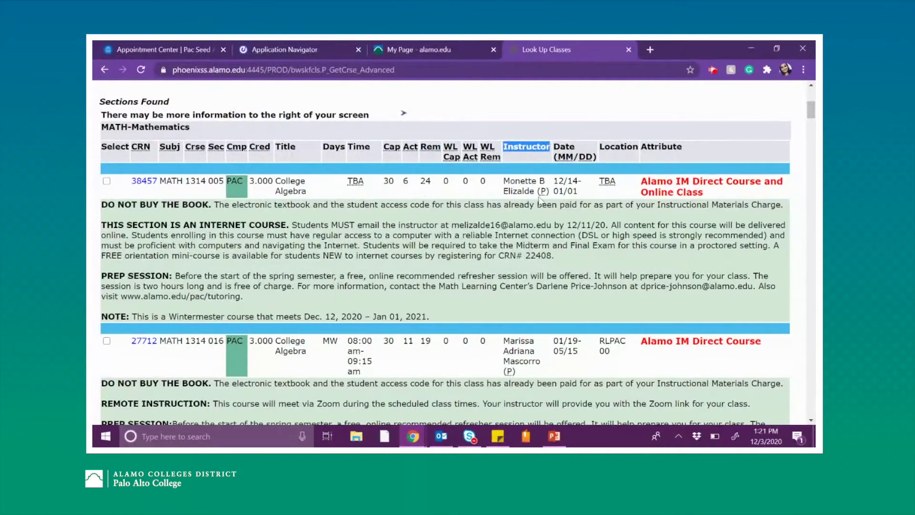
double_click(565, 148)
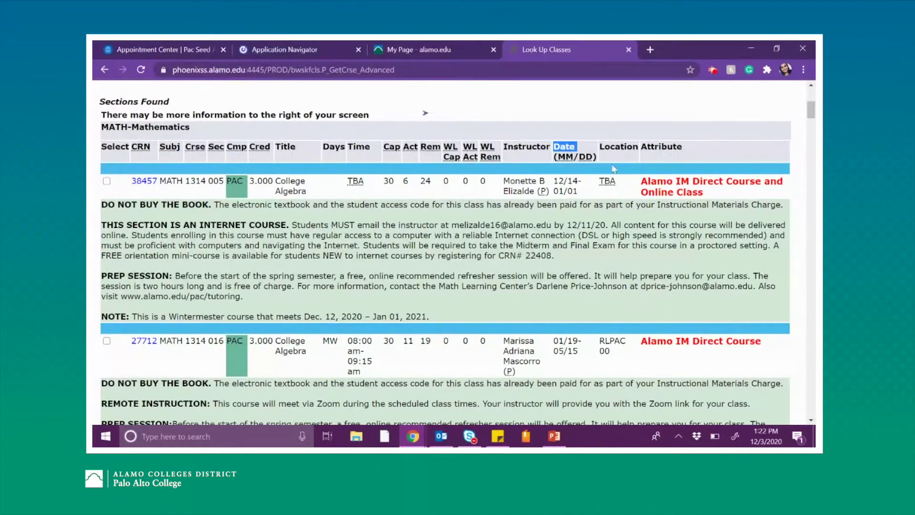
double_click(615, 147)
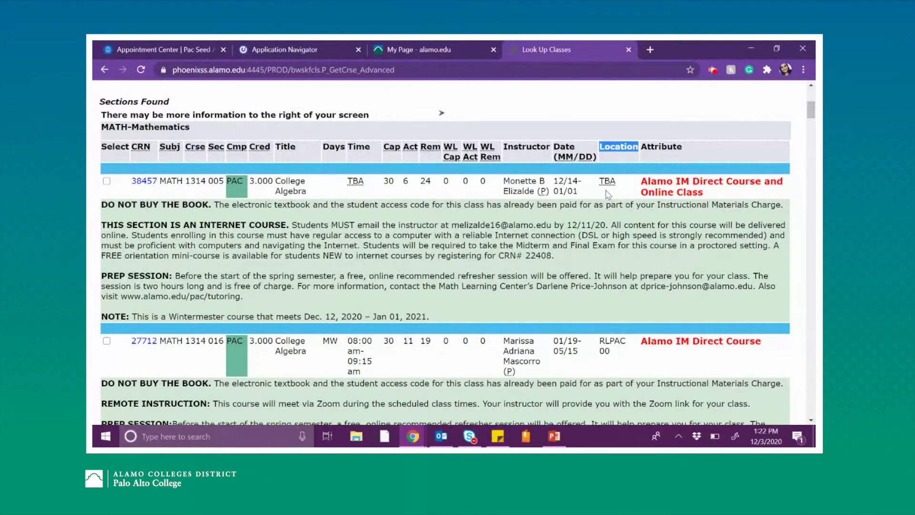
left_click(661, 150)
double_click(661, 150)
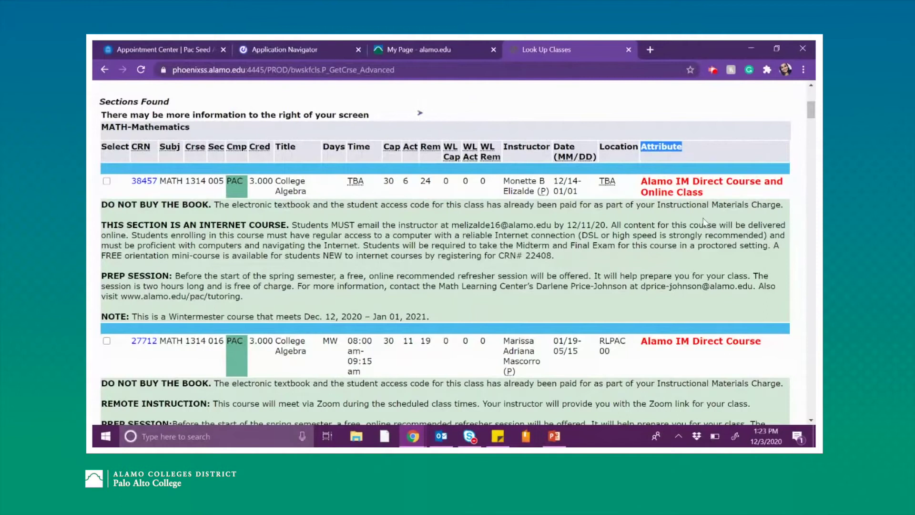
Step: Scroll down to College Algebra sections 35941 and 35963 and their co-requisite notes
scroll(703, 220, "down", 3)
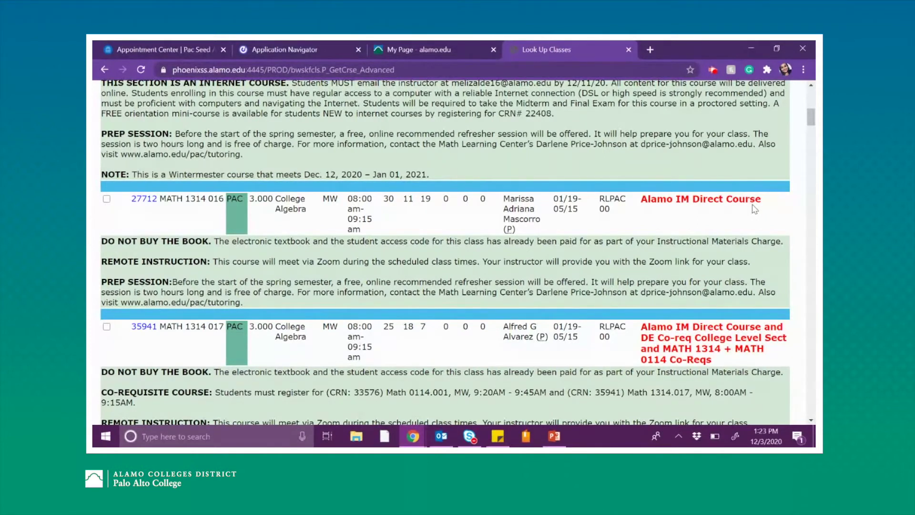
scroll(754, 209, "down", 4)
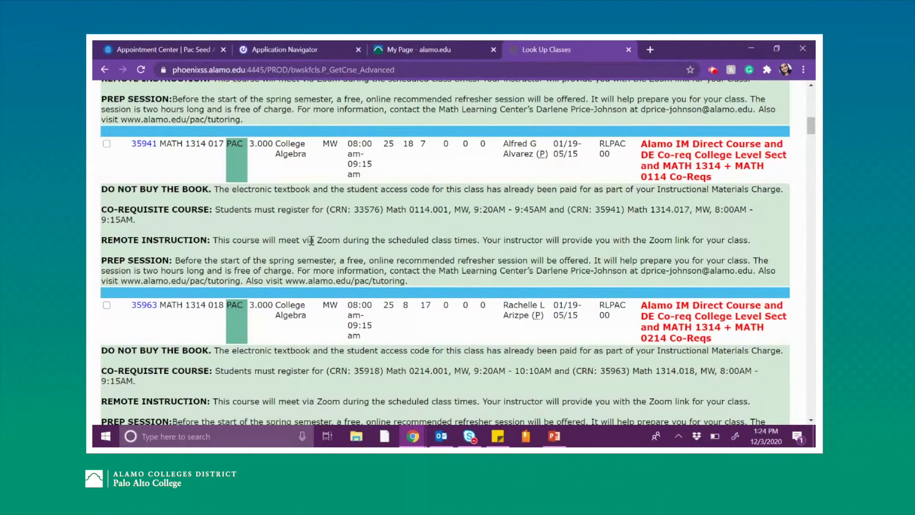
Step: Select co-requisite CRN 33576 in section 35941's notes
left_click(713, 70)
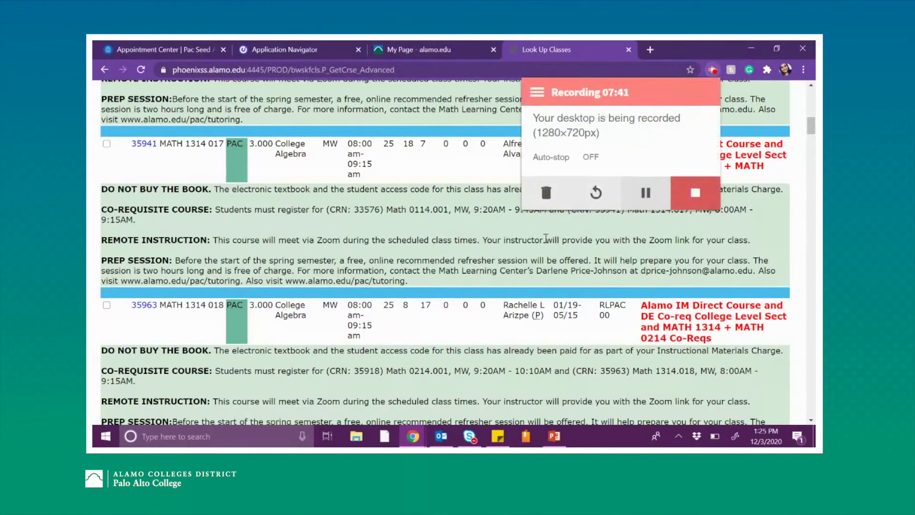
left_click(435, 255)
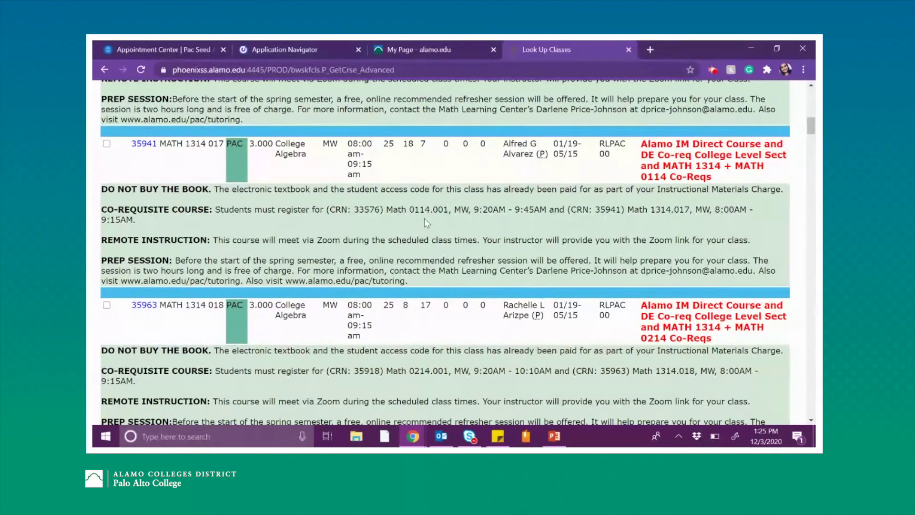
double_click(367, 209)
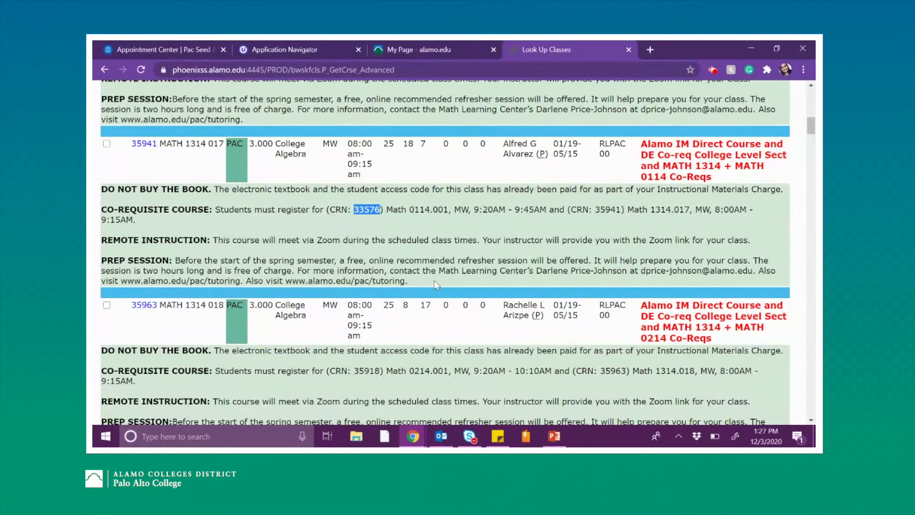
Step: Try registering College Algebra CRN 35941 alone, which fails with a linked-course error
left_click(107, 144)
left_click_drag(810, 128, 808, 424)
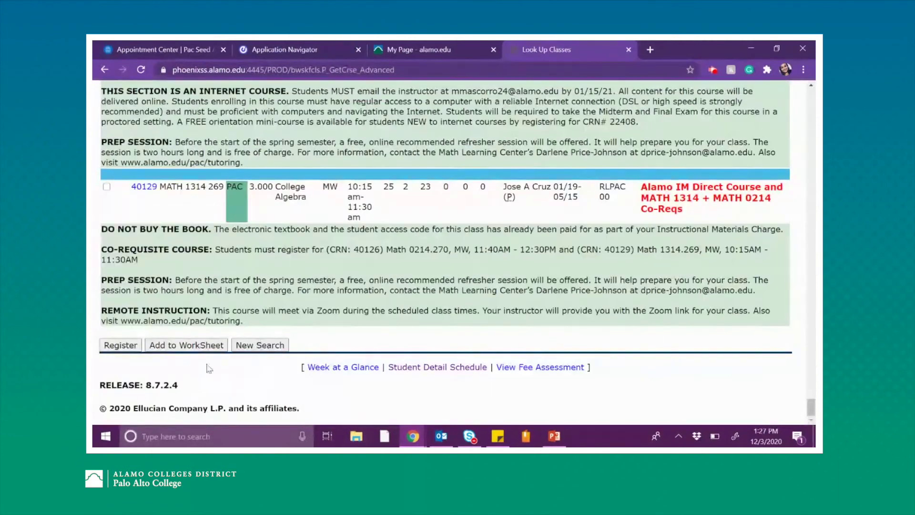
left_click(105, 348)
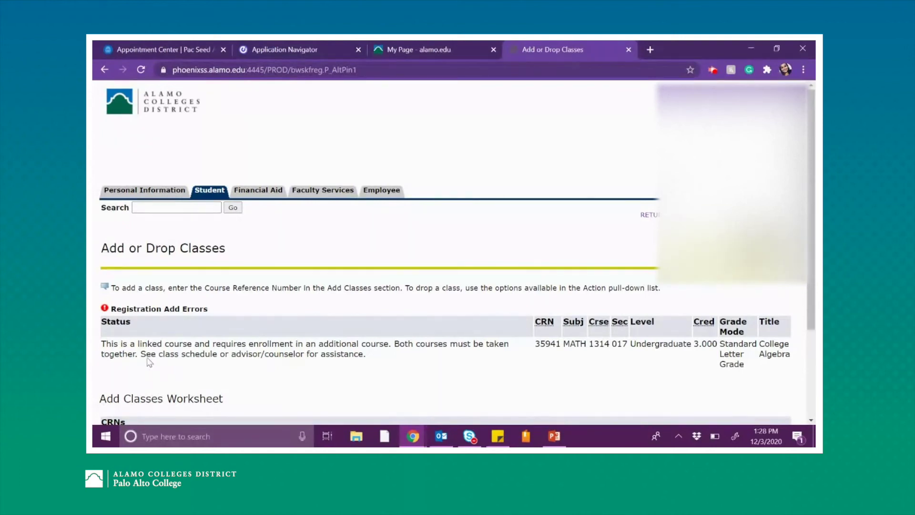
Step: Back on the search results, note co-requisite CRN 33576 and add CRN 35941 to the worksheet
left_click(105, 70)
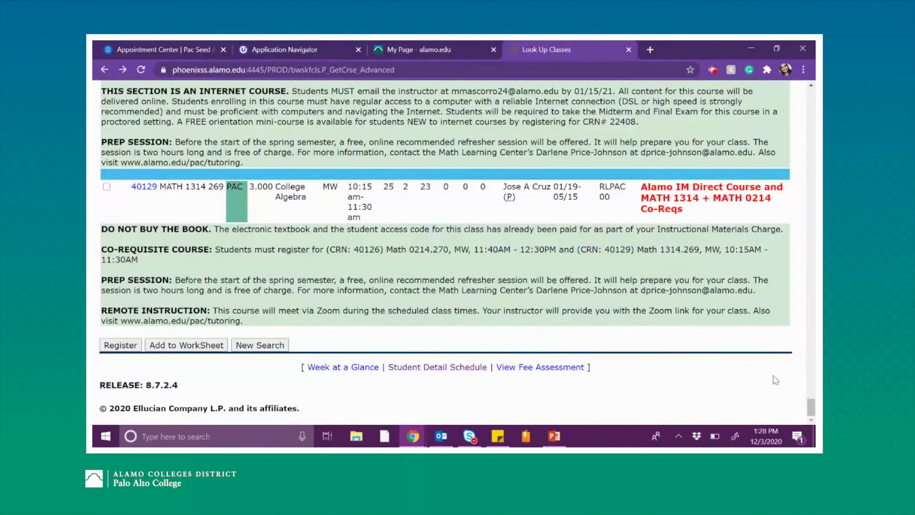
left_click_drag(811, 406, 805, 121)
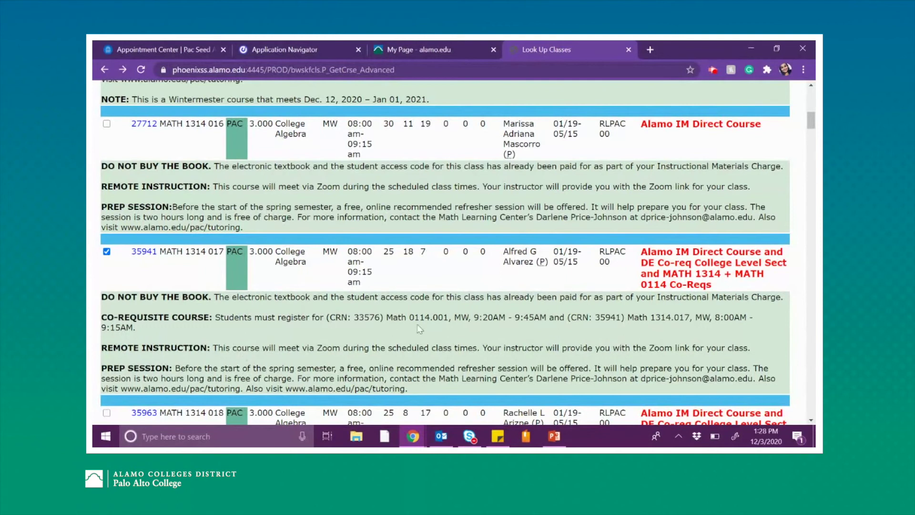
double_click(368, 317)
left_click(811, 121)
left_click_drag(811, 121, 811, 407)
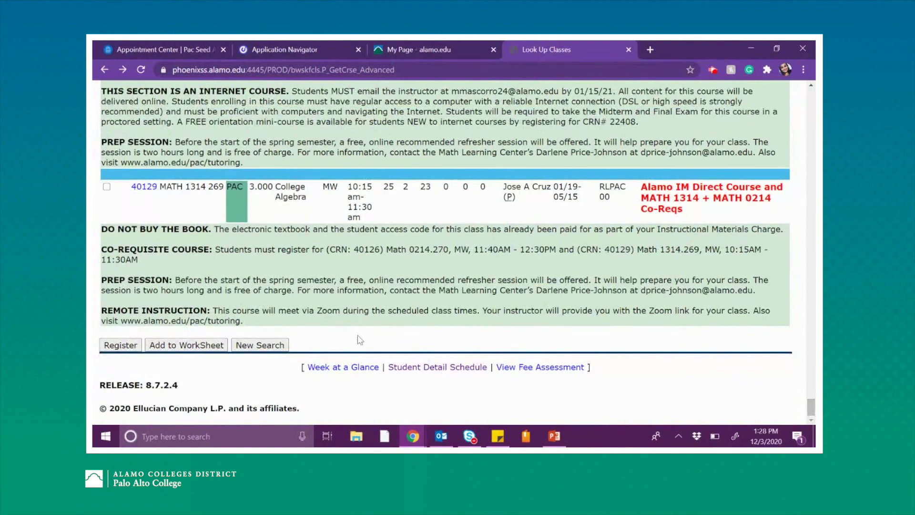
left_click(196, 345)
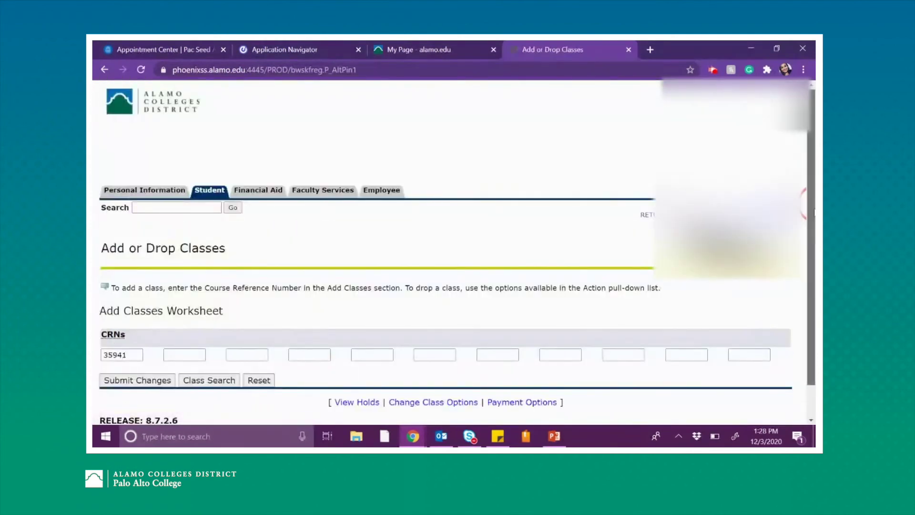
Step: Enter co-requisite CRN 33576 beside 35941 on the worksheet and submit both
scroll(448, 252, "down", 1)
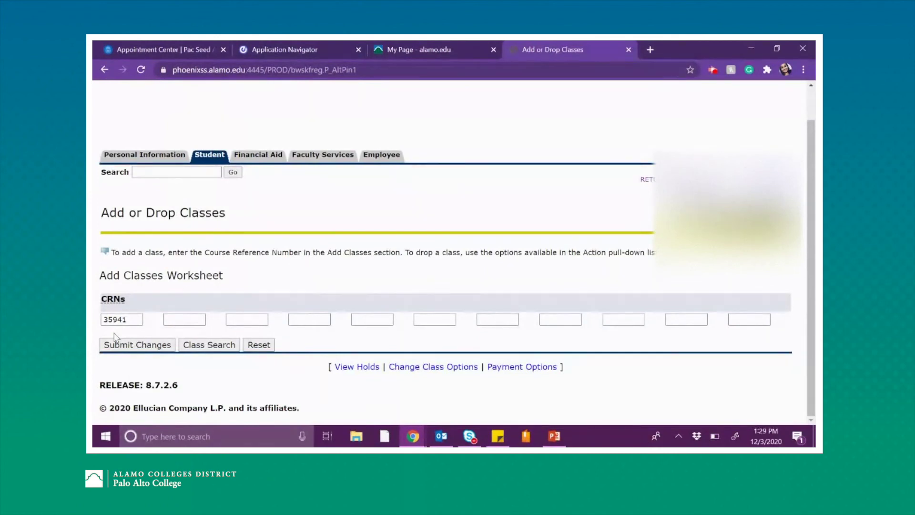
left_click(178, 317)
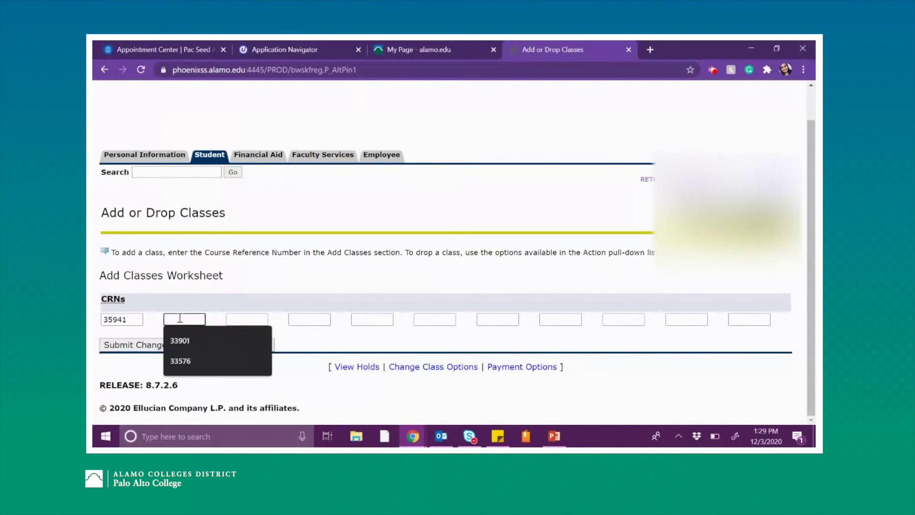
type("33576")
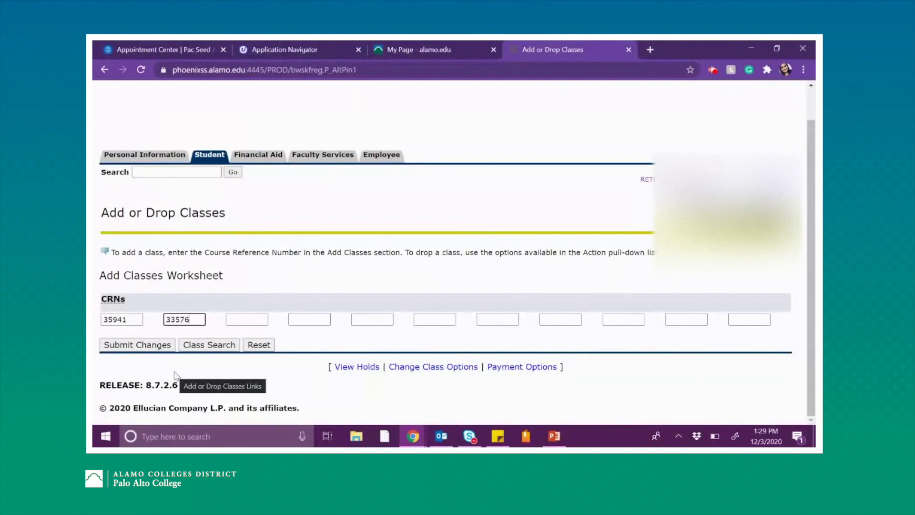
left_click(148, 350)
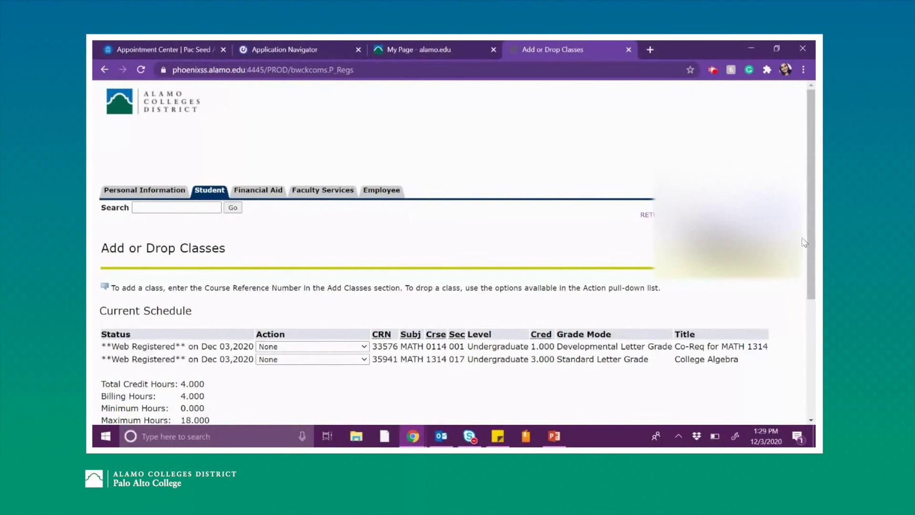
Step: Confirm the schedule totals 4.000 credit hours, then return to the My Page dashboard
scroll(805, 243, "down", 3)
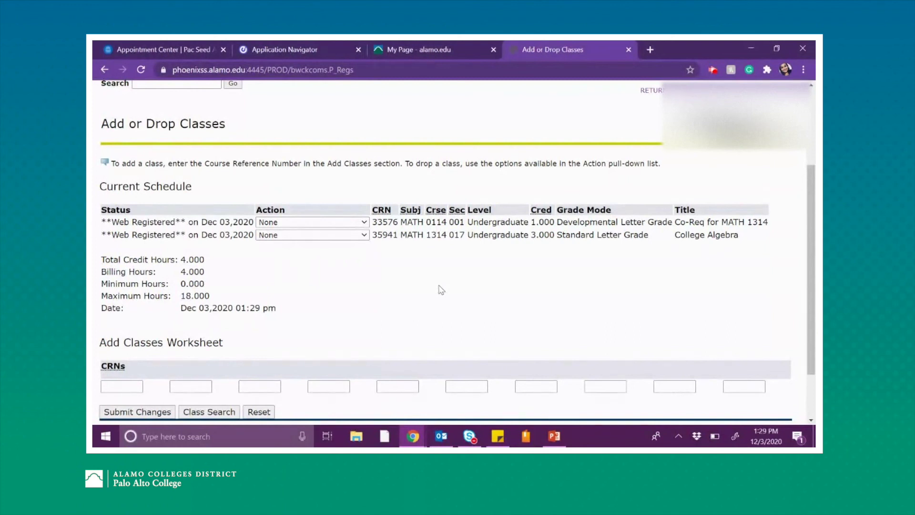
left_click(811, 272)
left_click_drag(811, 271, 811, 241)
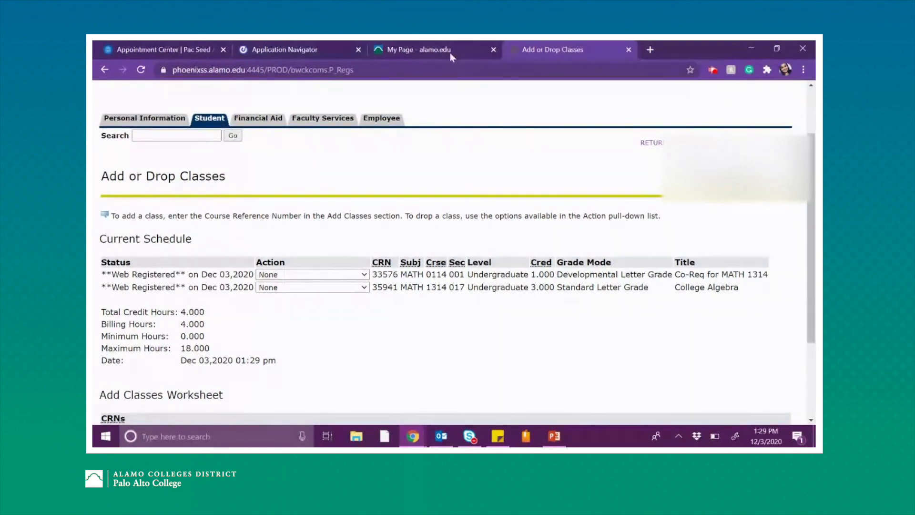
left_click(433, 48)
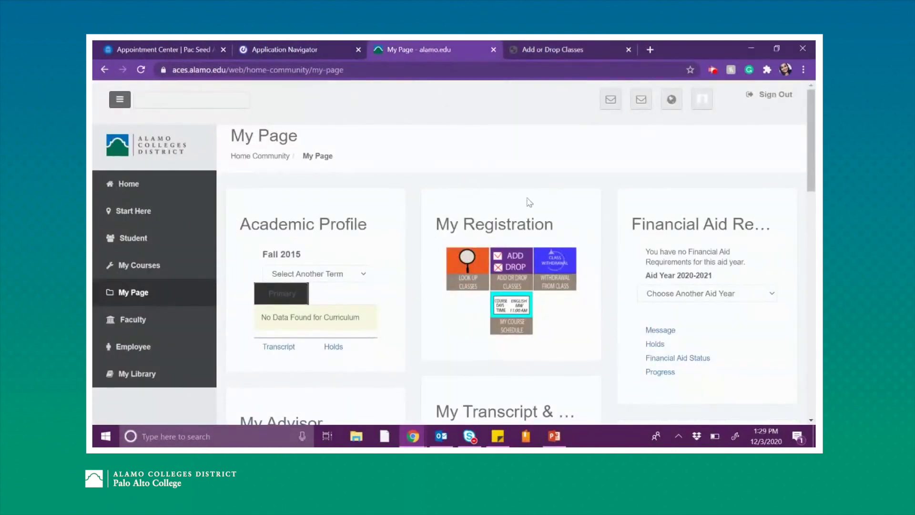
Step: Show the Spring 2021 concise schedule listing MATH 0114 (33576) and MATH 1314 (35941)
left_click(509, 314)
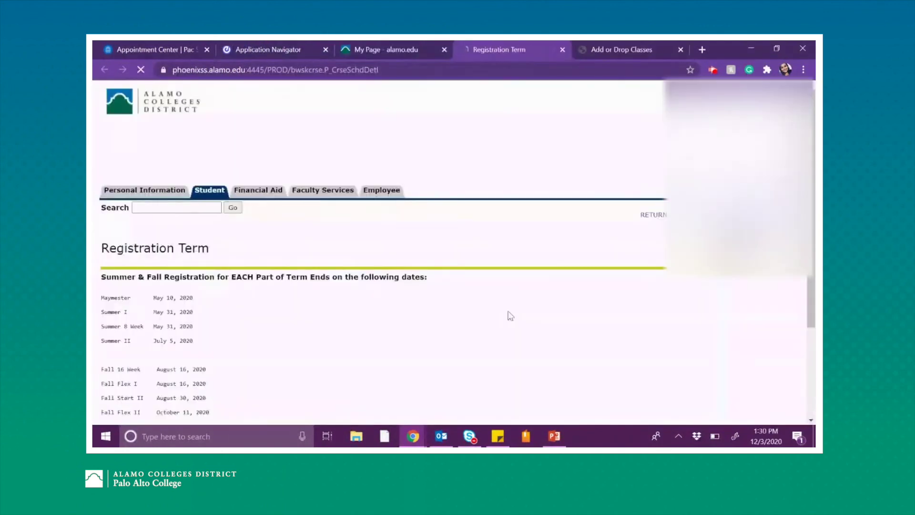
left_click(810, 336)
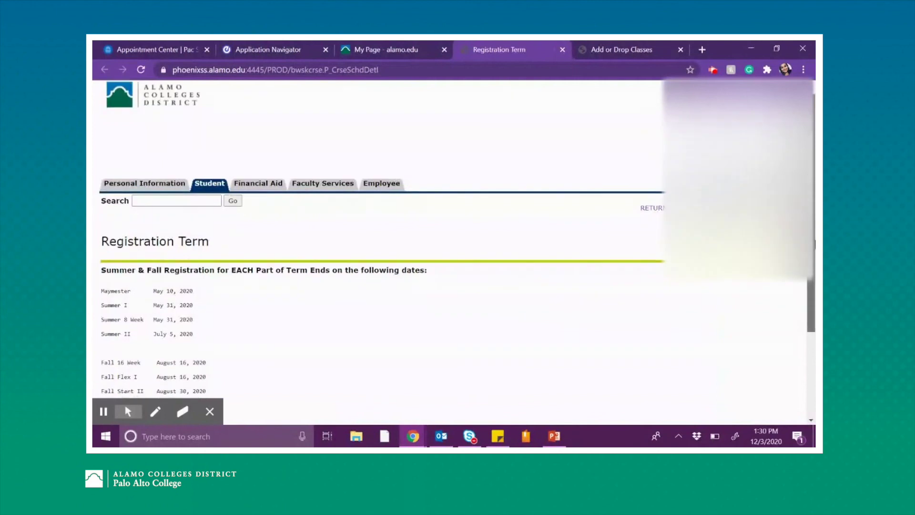
left_click(210, 410)
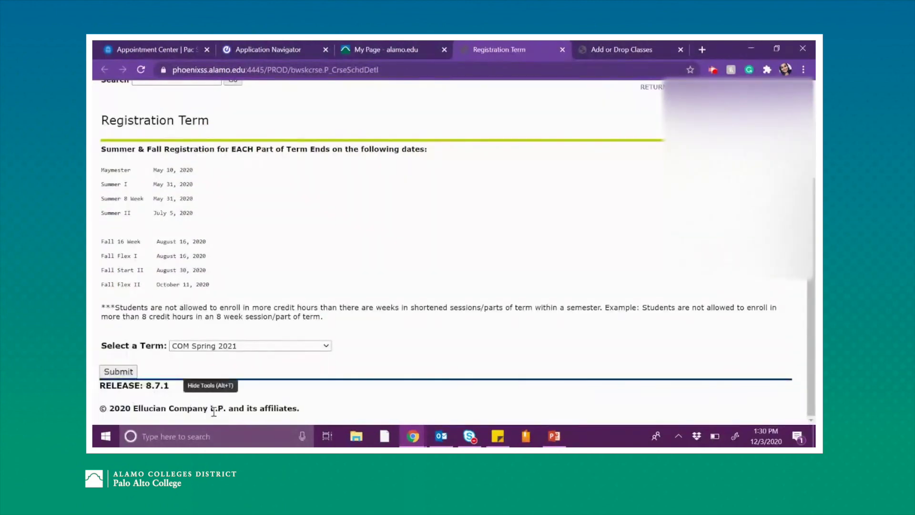
left_click(303, 350)
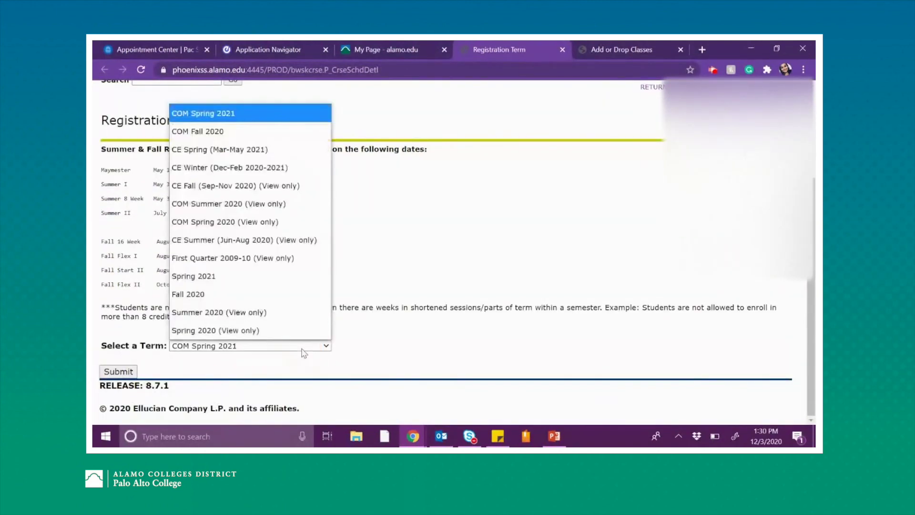
left_click(264, 285)
left_click(129, 376)
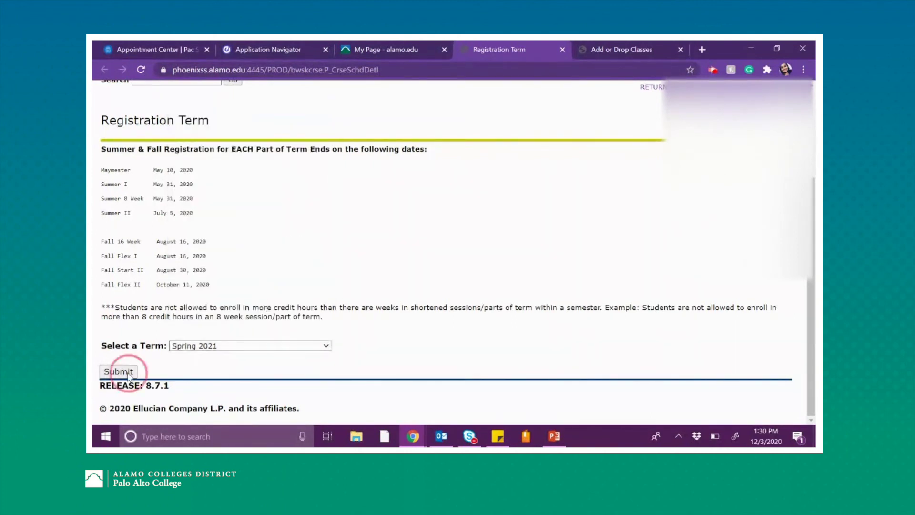
left_click_drag(810, 146, 810, 236)
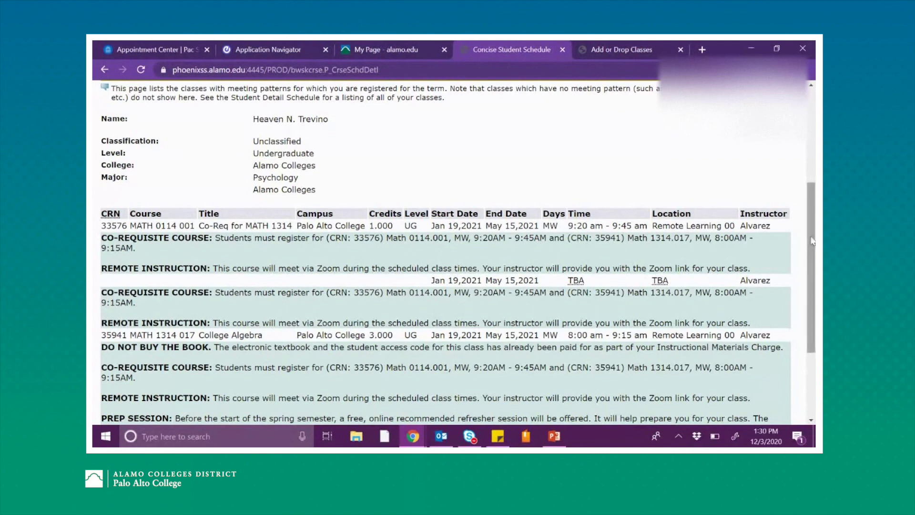
left_click_drag(810, 239, 814, 175)
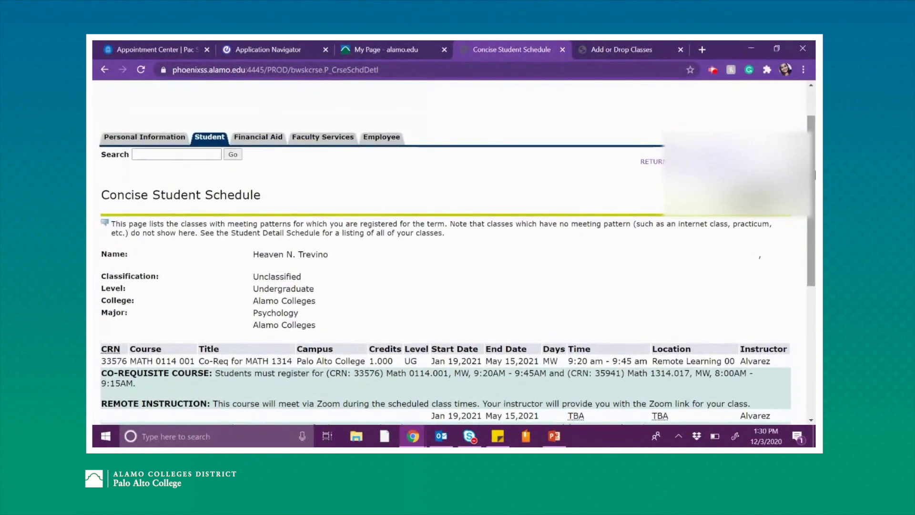